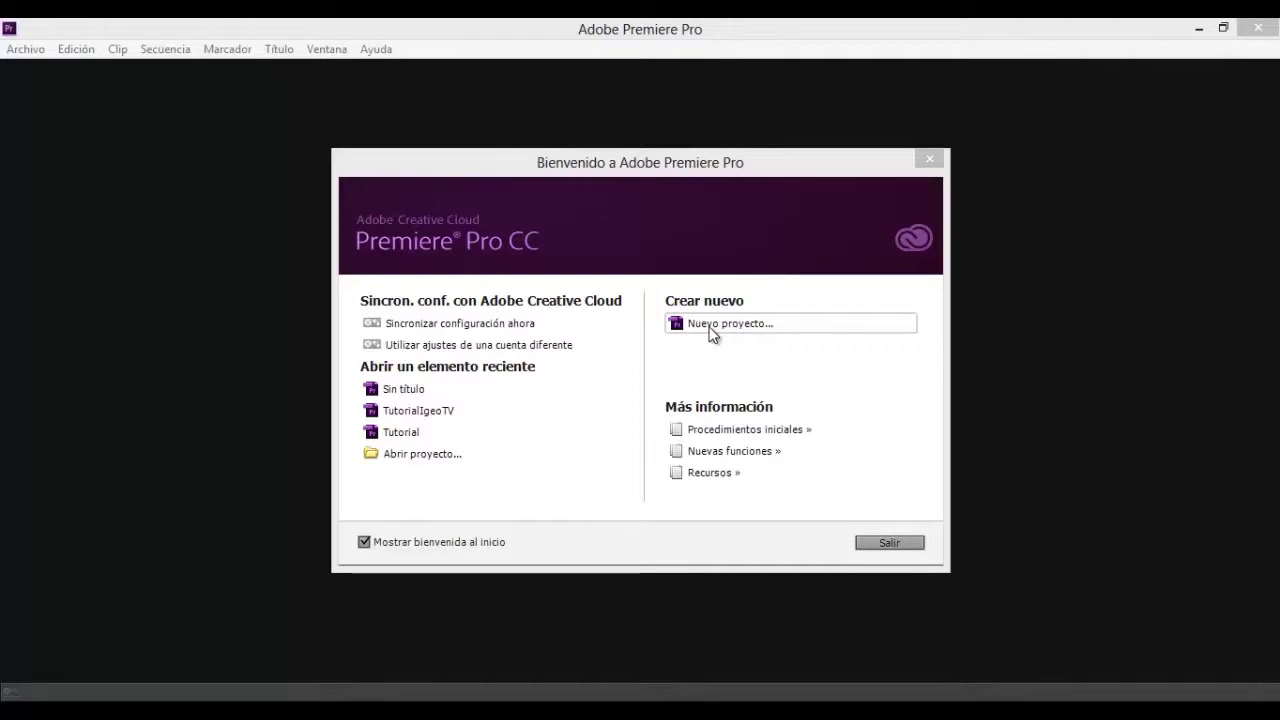
Choose to start a new project from the Premiere Pro welcome screen.
click(711, 326)
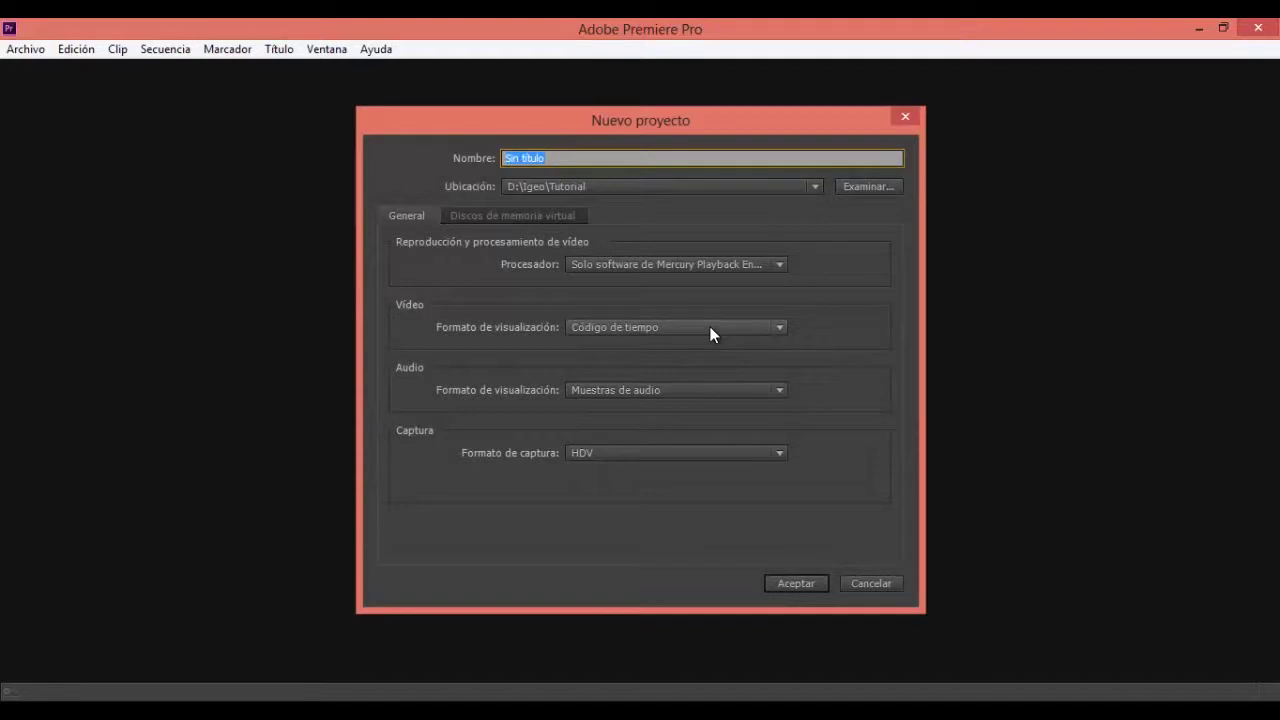
Name the project 'Tutorial' in D:\Igeo\Tutorial and confirm its creation.
key(BackSpace)
text(Tutorial)
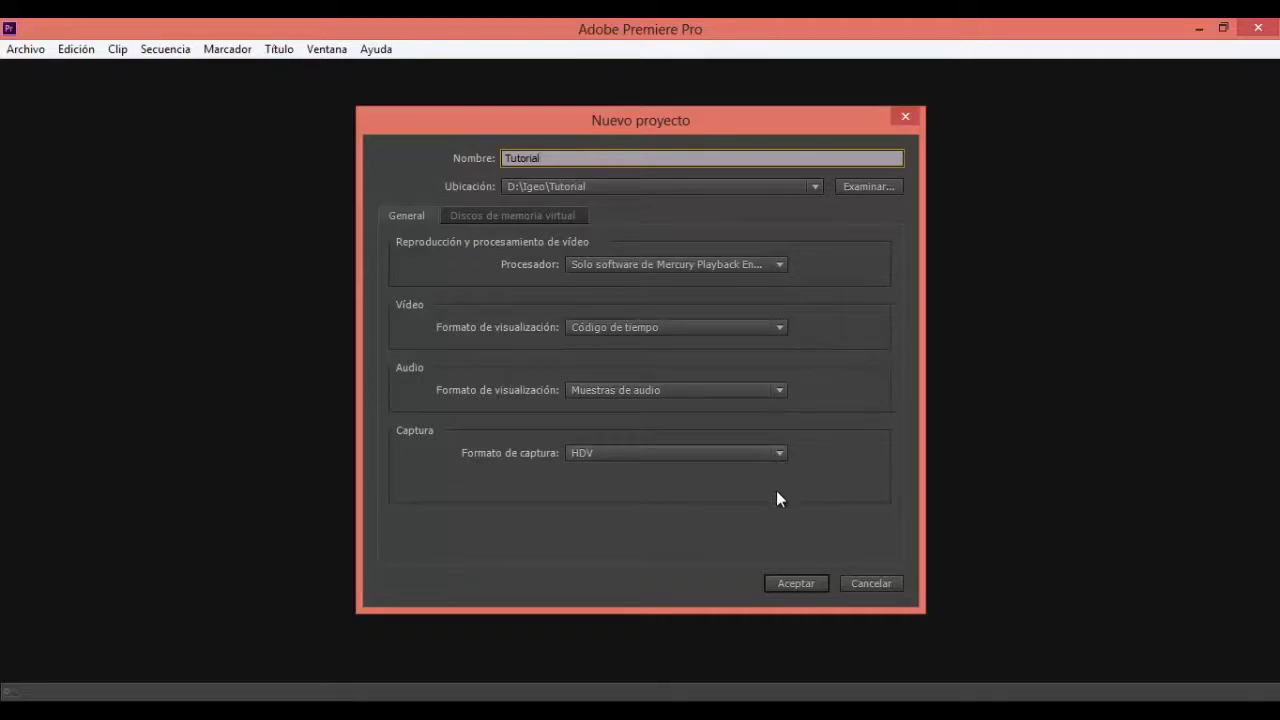
click(788, 581)
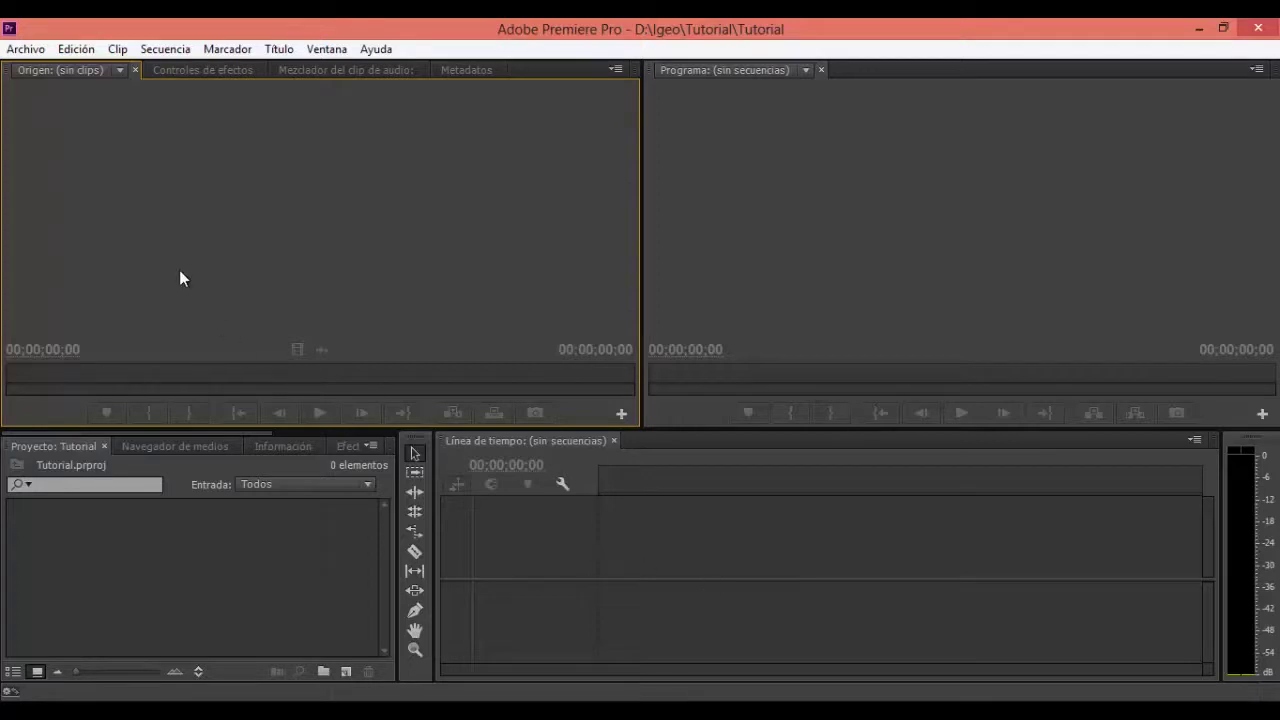
Bring up the Archivo > Nuevo submenu to add a new item.
click(25, 50)
mouse_move(25, 72)
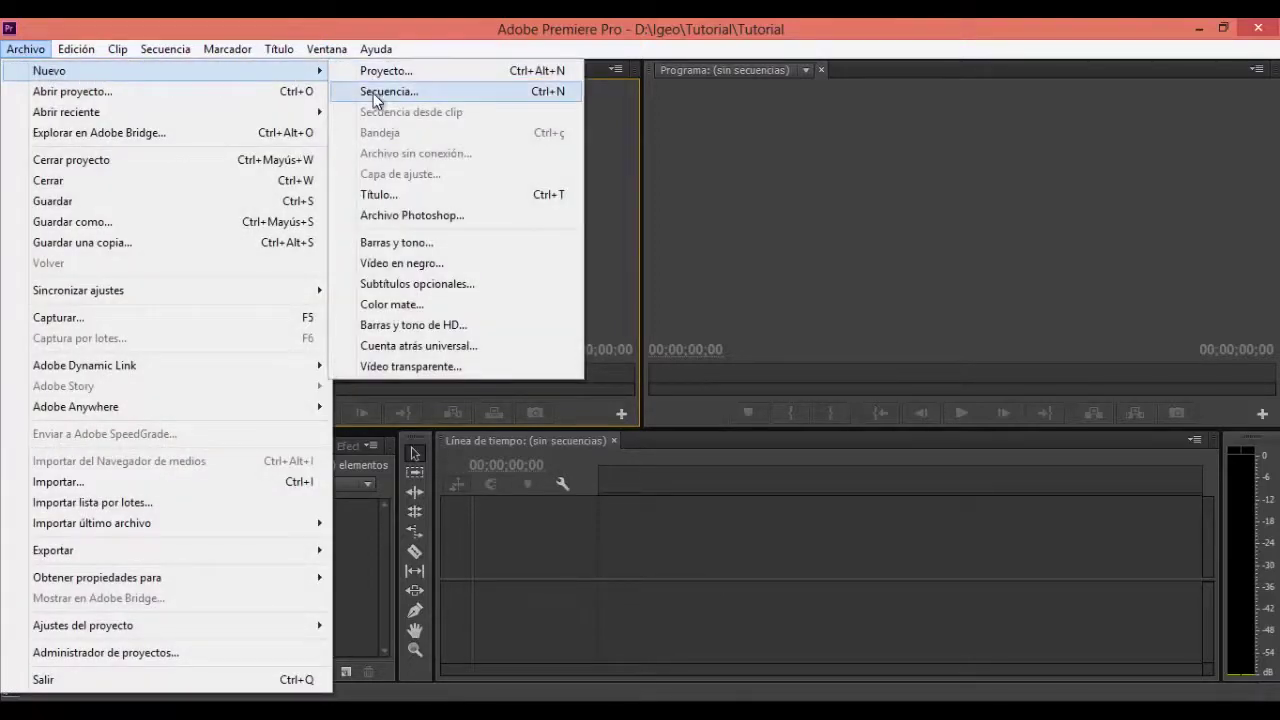
Set up sequence 'Secuencia 01' with HDV 720p30 (1280×720, 29,97 fps) and review its Ajustes.
click(373, 92)
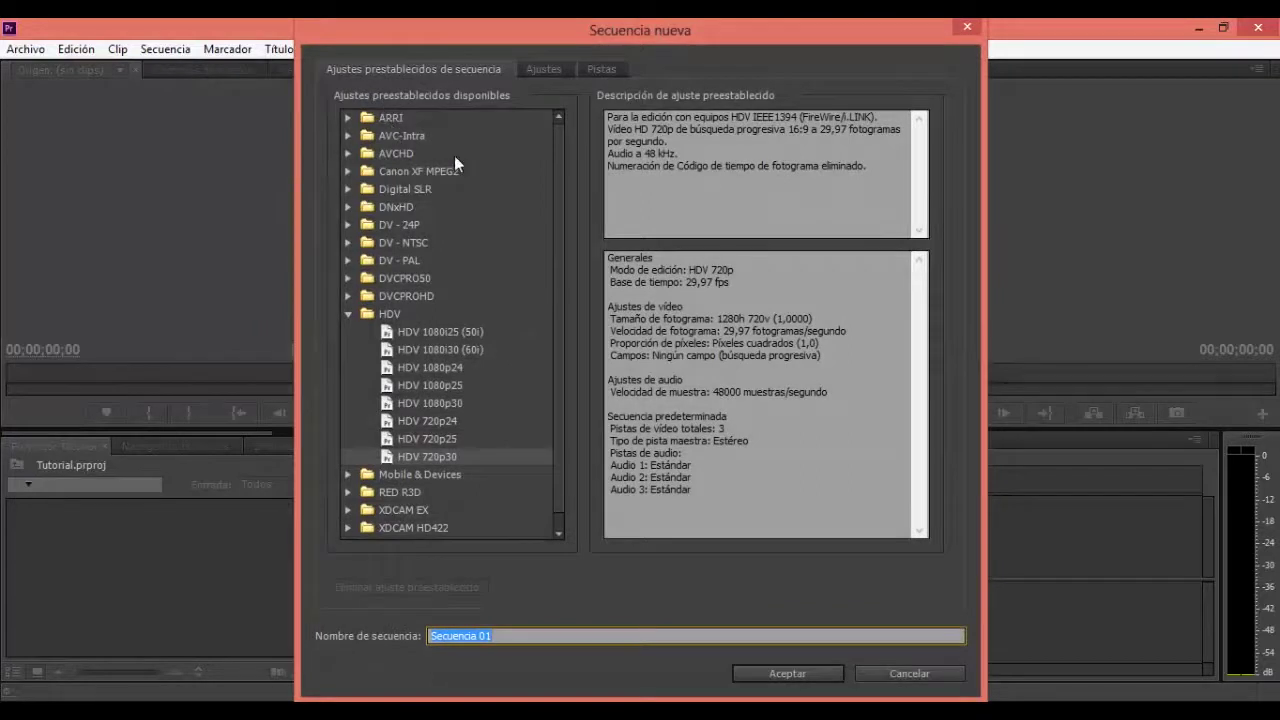
drag(560, 379, 556, 422)
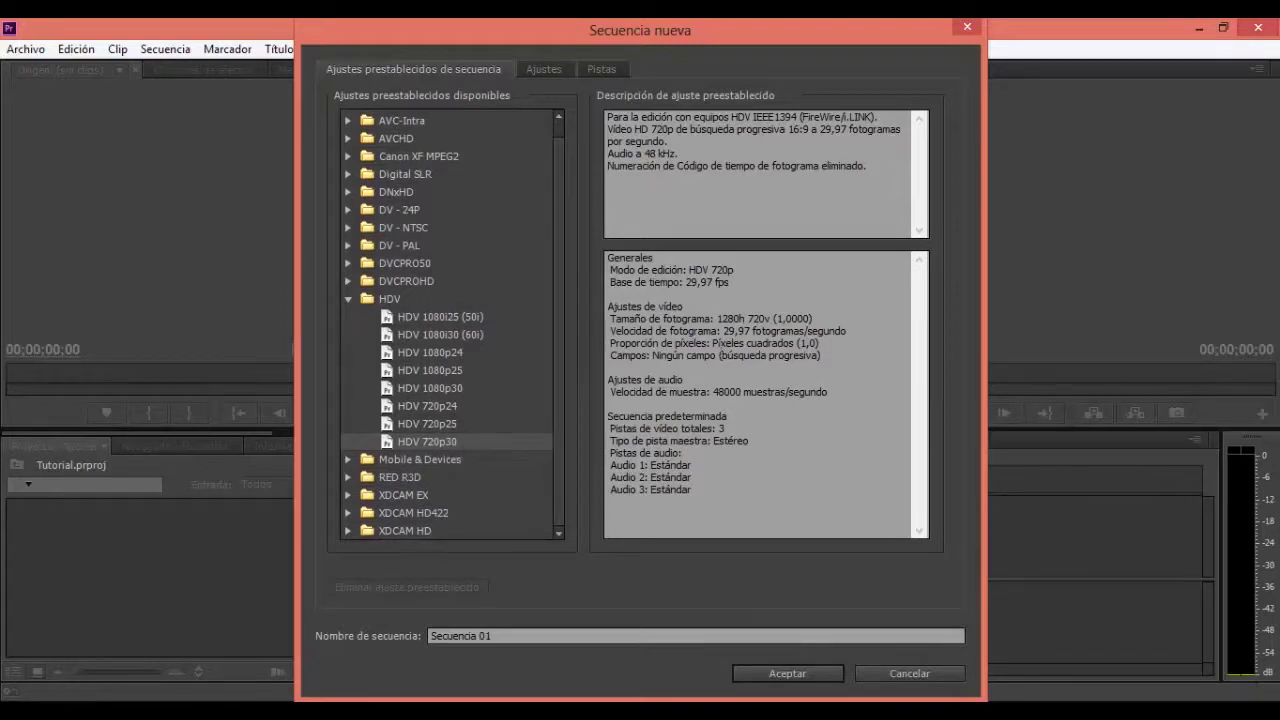
drag(717, 318, 768, 314)
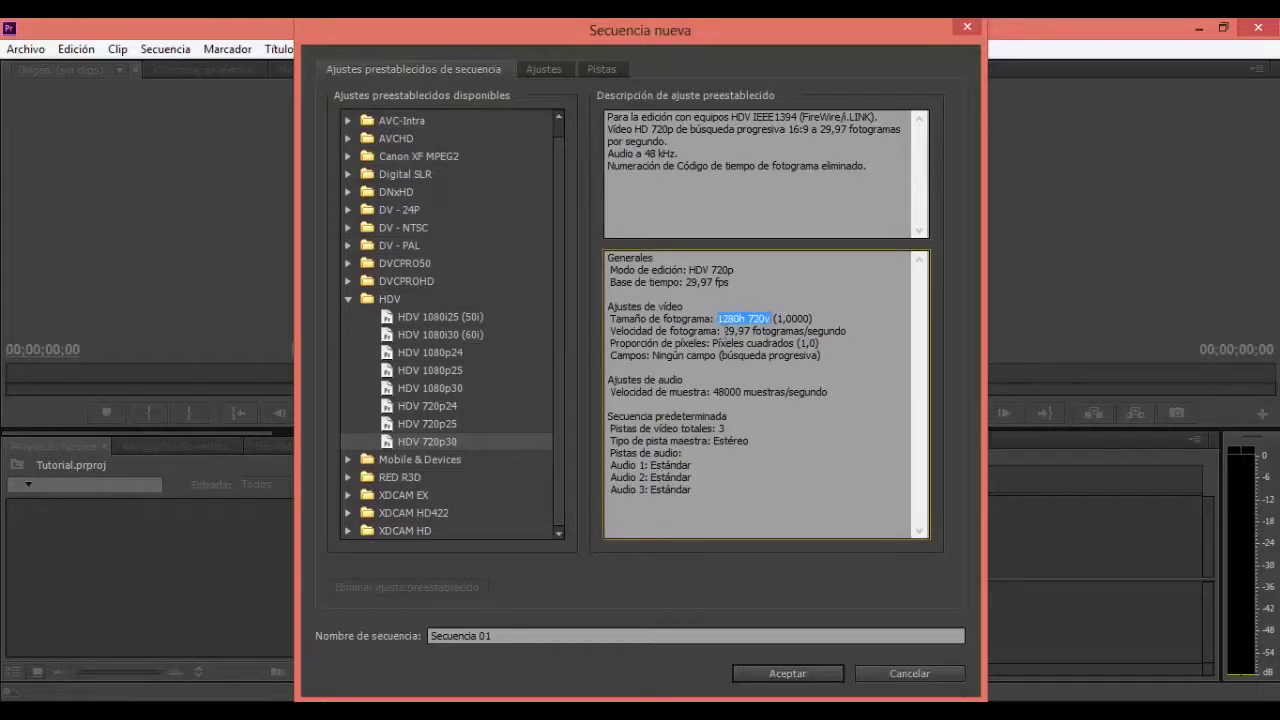
drag(722, 331, 849, 331)
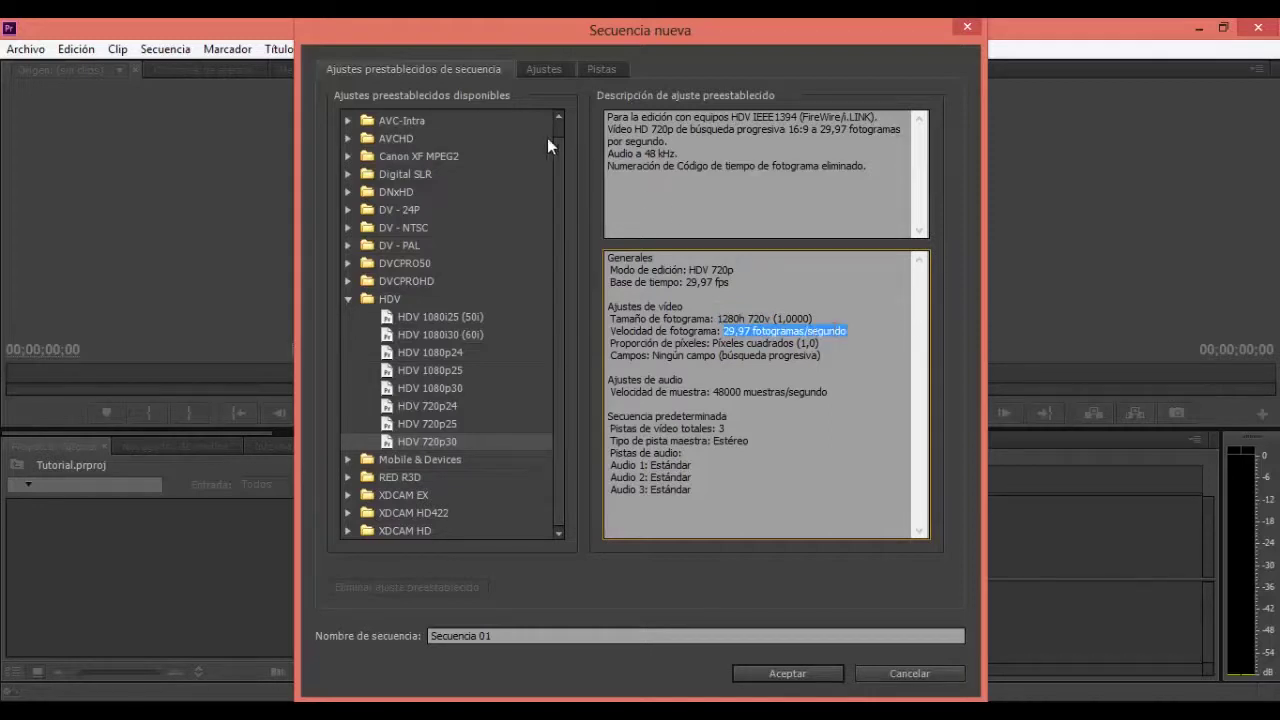
click(534, 74)
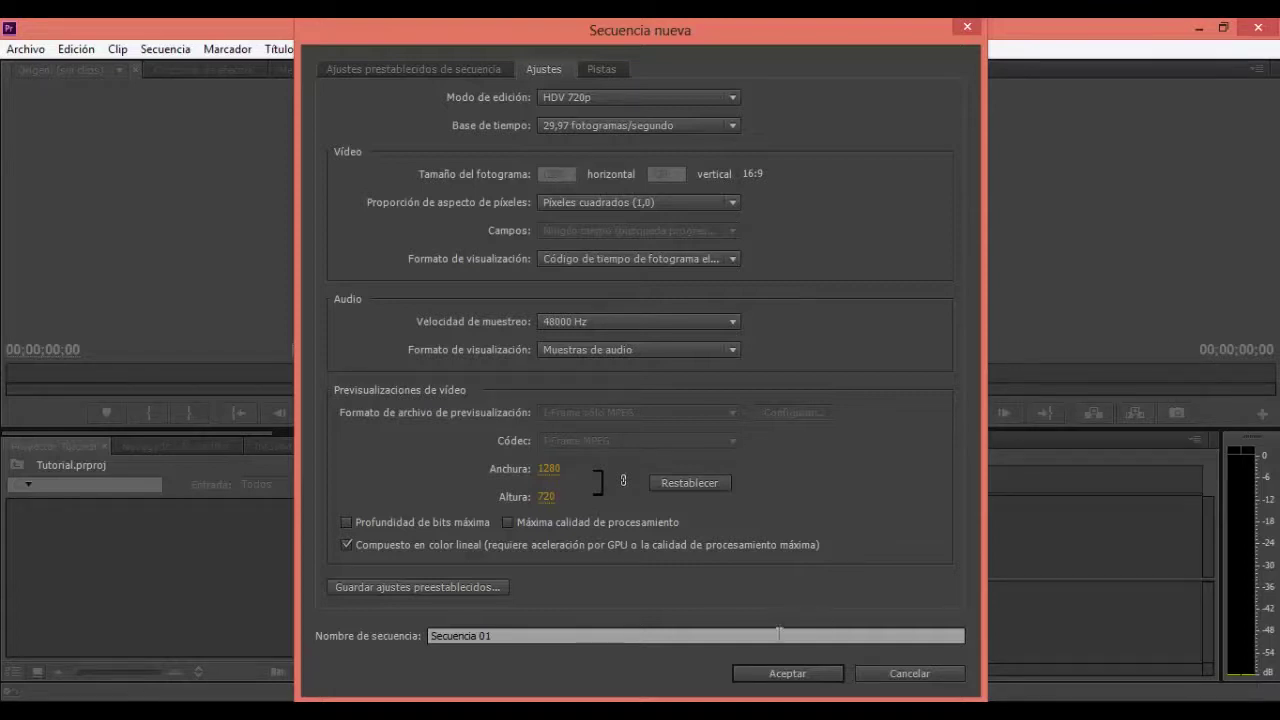
Confirm the HDV 720p30 sequence so Secuencia 01 opens in the timeline.
click(787, 673)
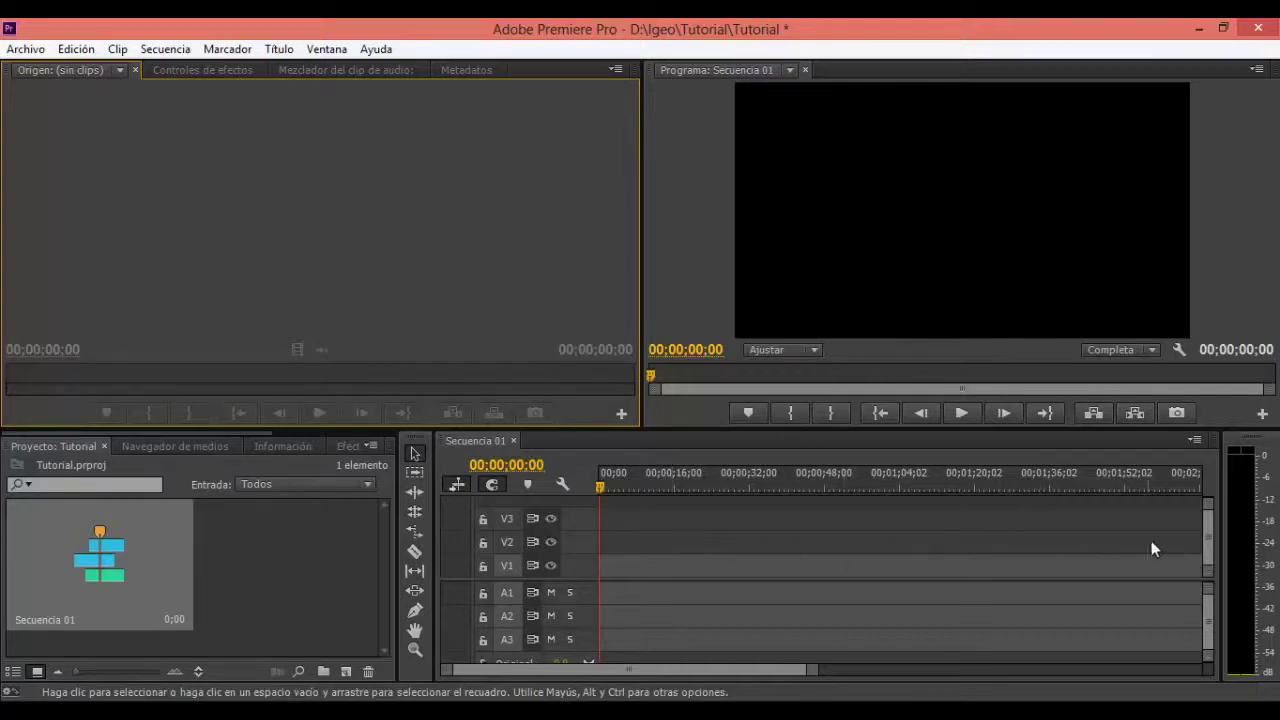
click(1208, 547)
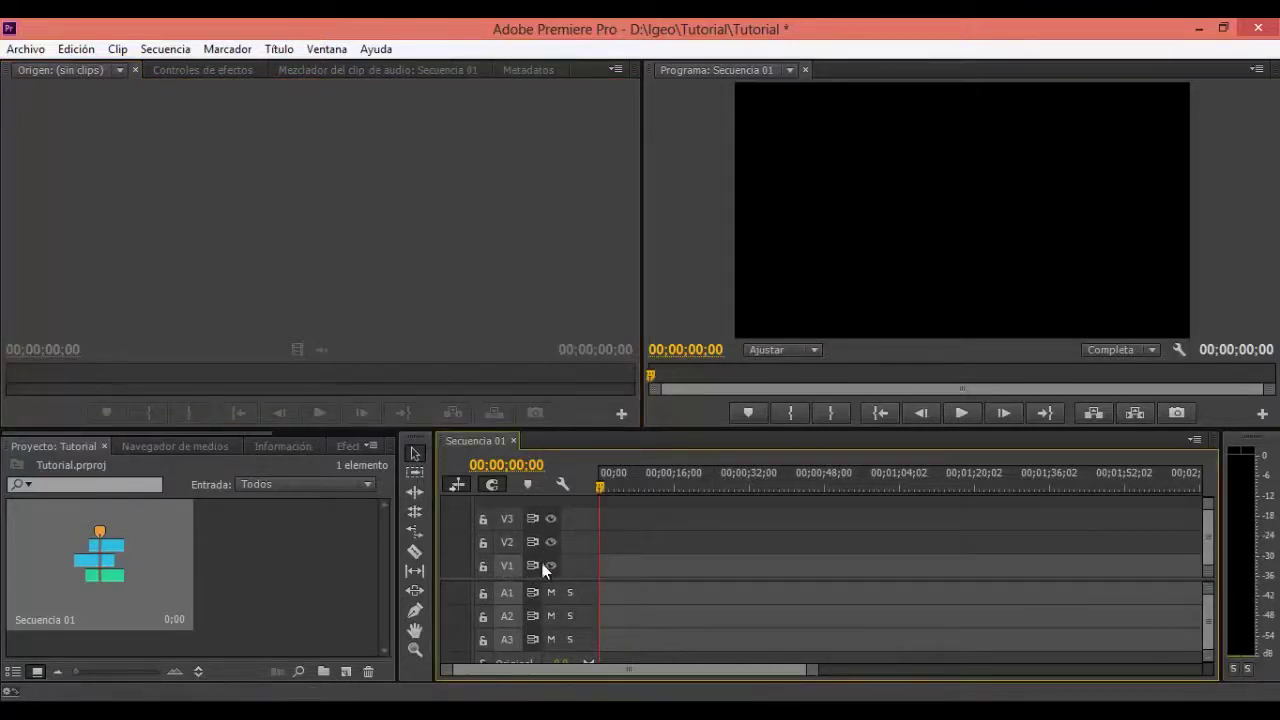
Switch through Controles de efectos and Mezclador del clip de audio to the Metadatos panel.
mouse_move(1207, 617)
mouse_down()
mouse_move(1207, 629)
mouse_move(1201, 606)
mouse_up()
click(193, 69)
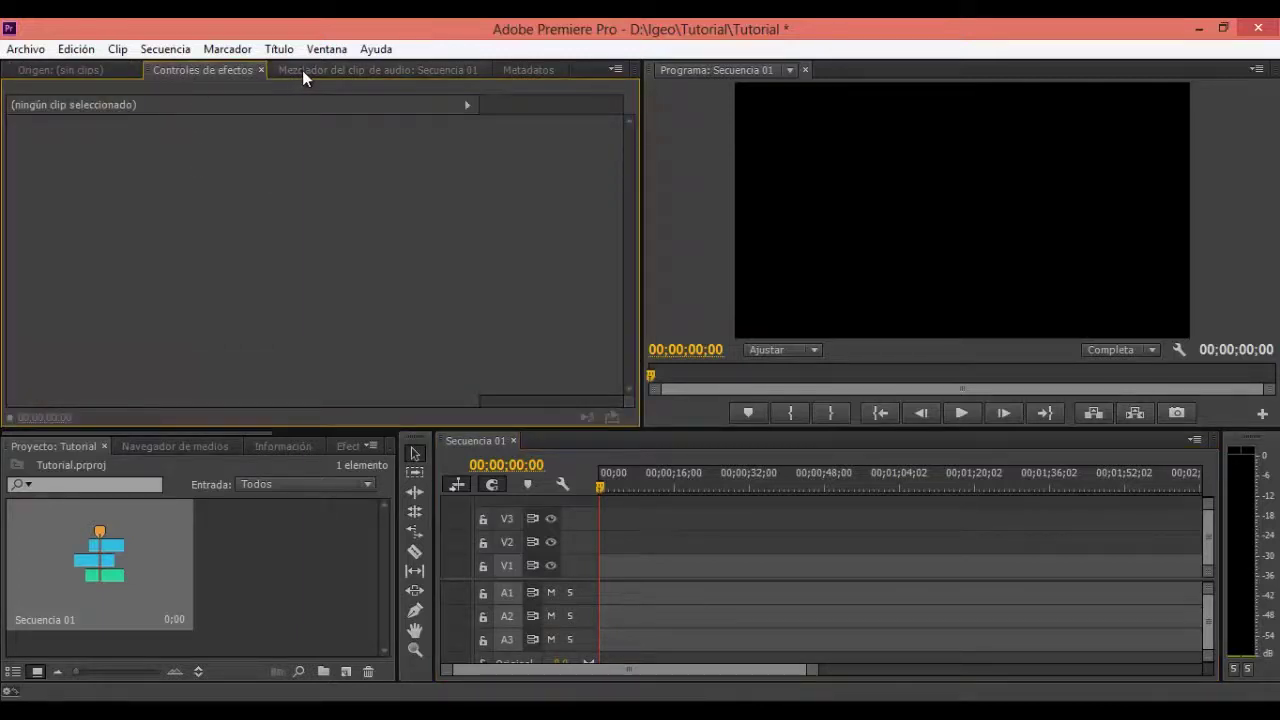
click(302, 70)
click(520, 73)
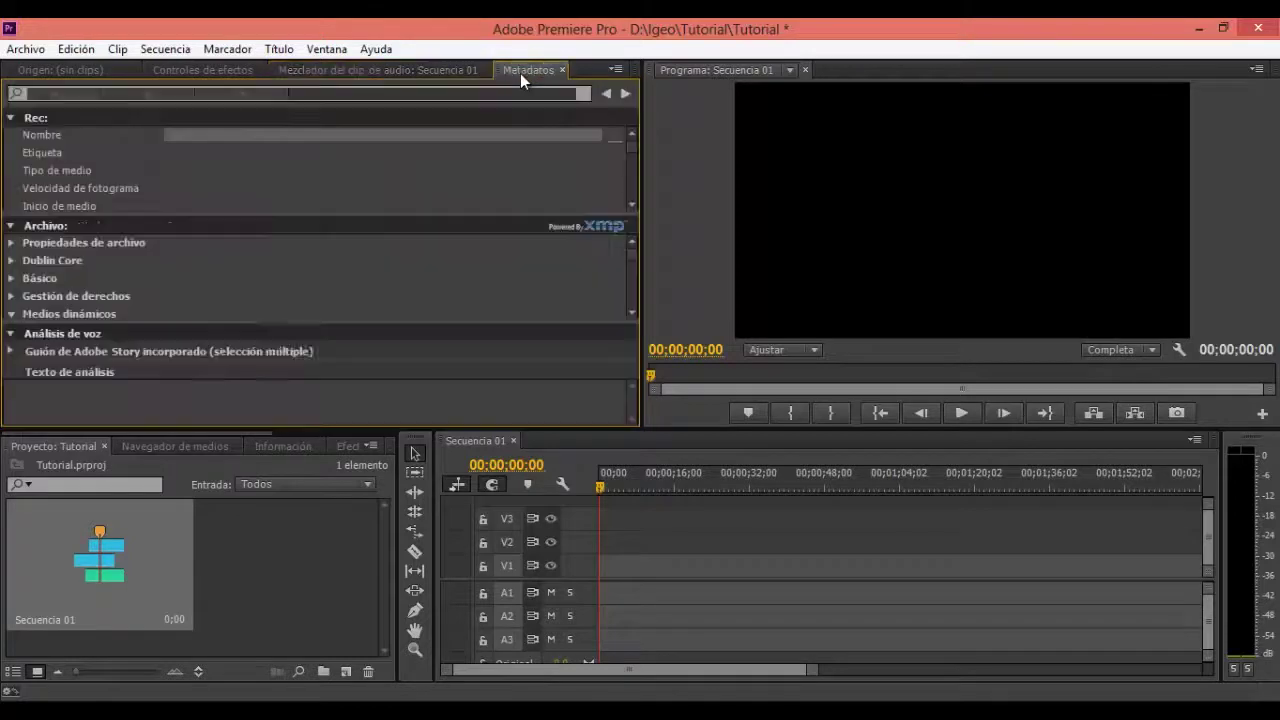